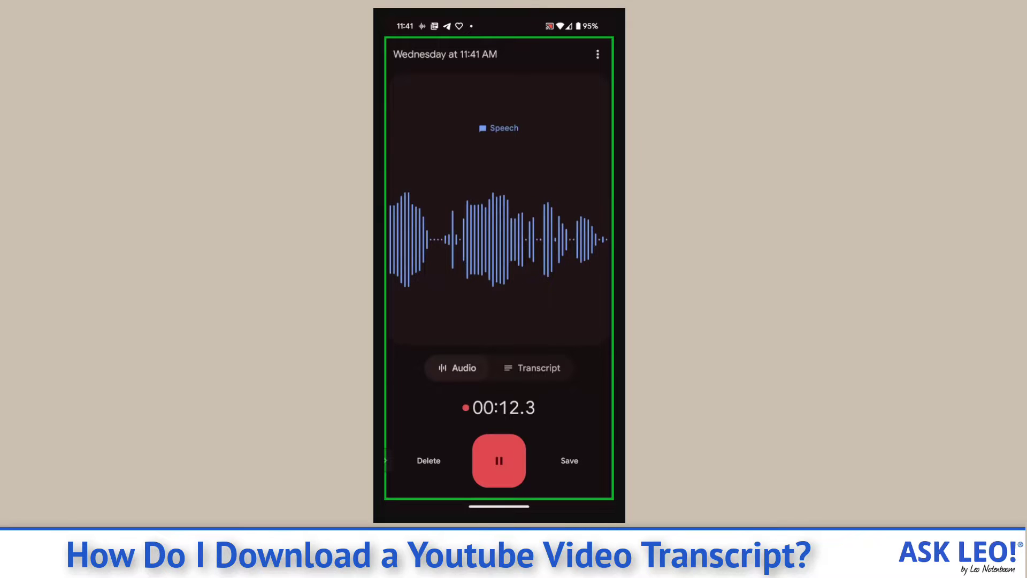
Show the live text transcript of the ongoing Recorder recording.
left_click(532, 368)
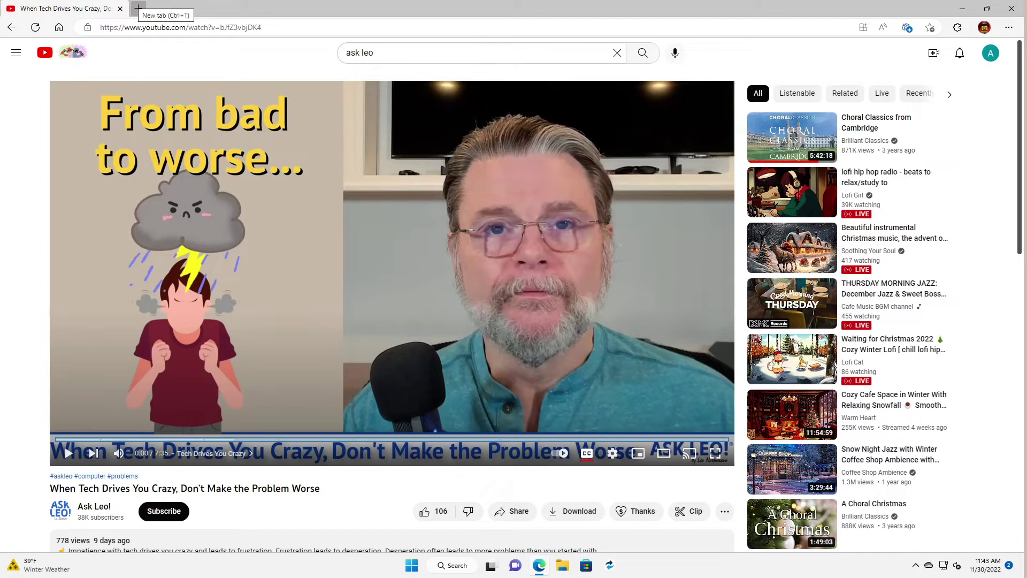
Start playing the When Tech Drives You Crazy video.
left_click(67, 452)
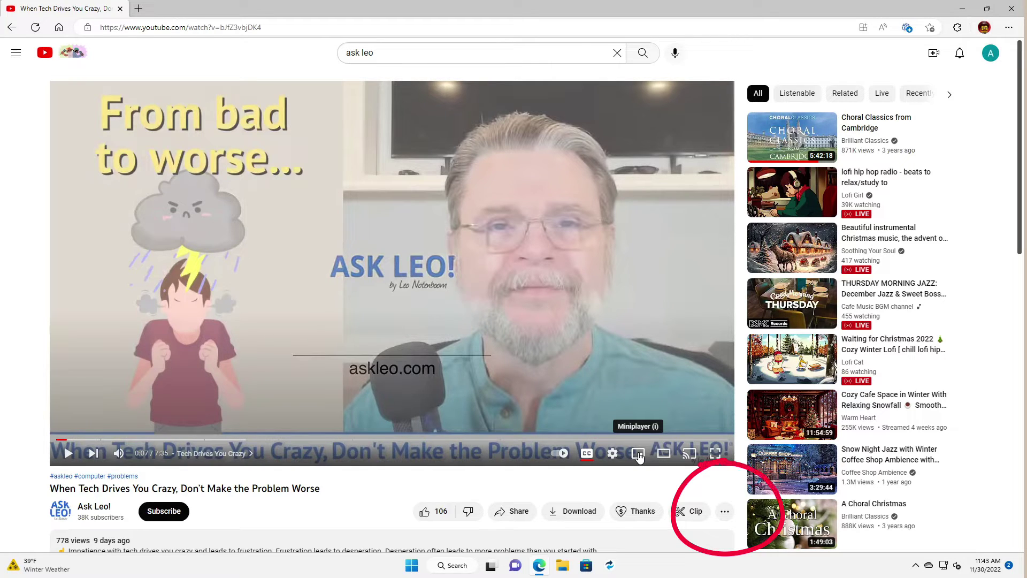
Show the video's full transcript panel from the extra options menu.
left_click(725, 514)
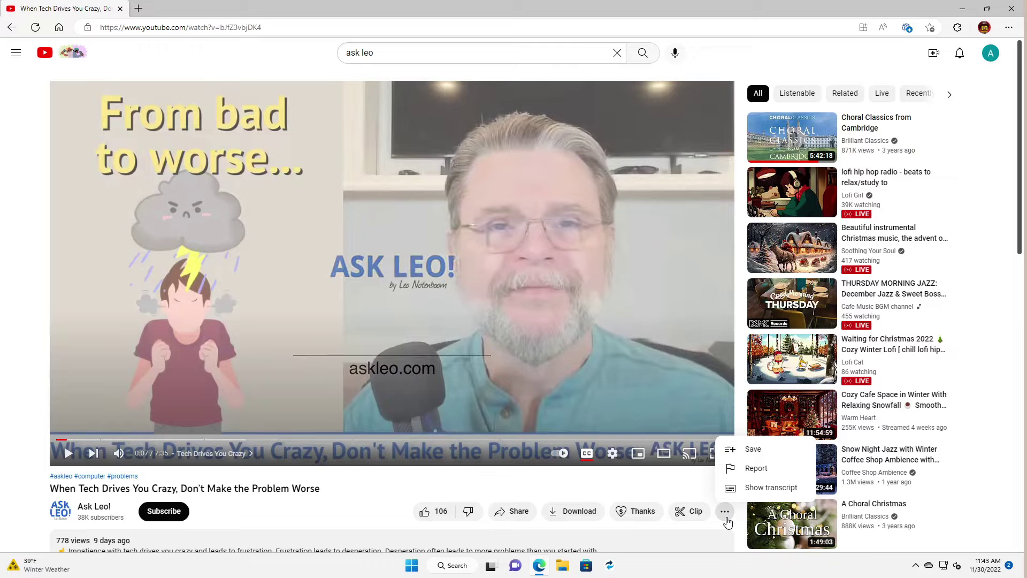
left_click(758, 489)
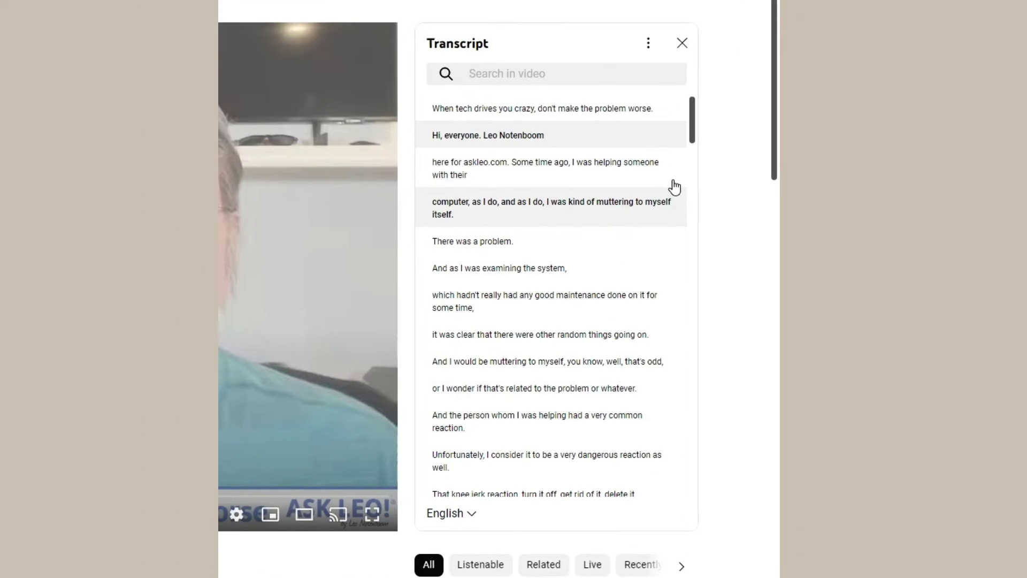
Toggle the transcript line timestamps on and then off again.
left_click(649, 42)
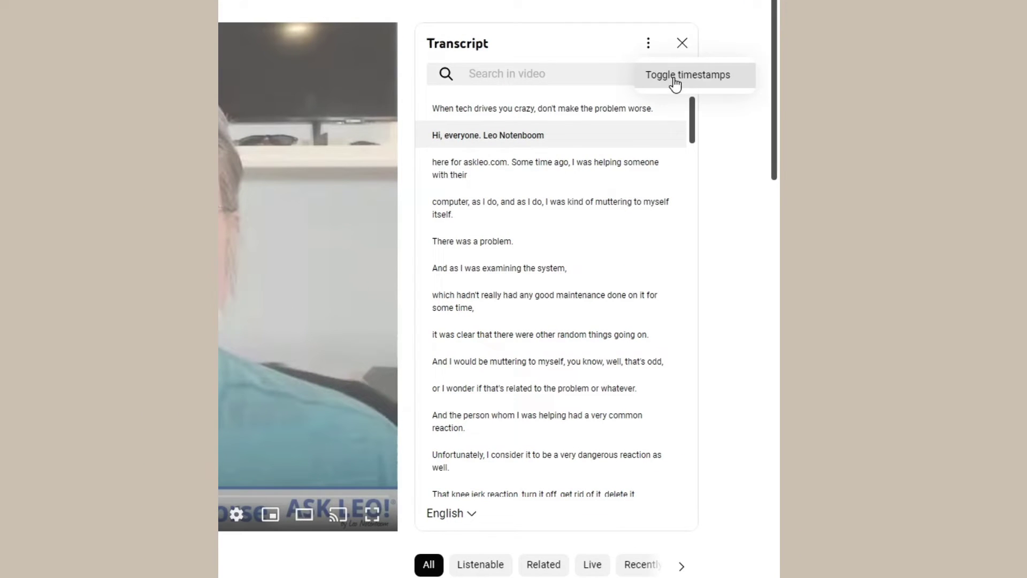
left_click(675, 81)
left_click(646, 48)
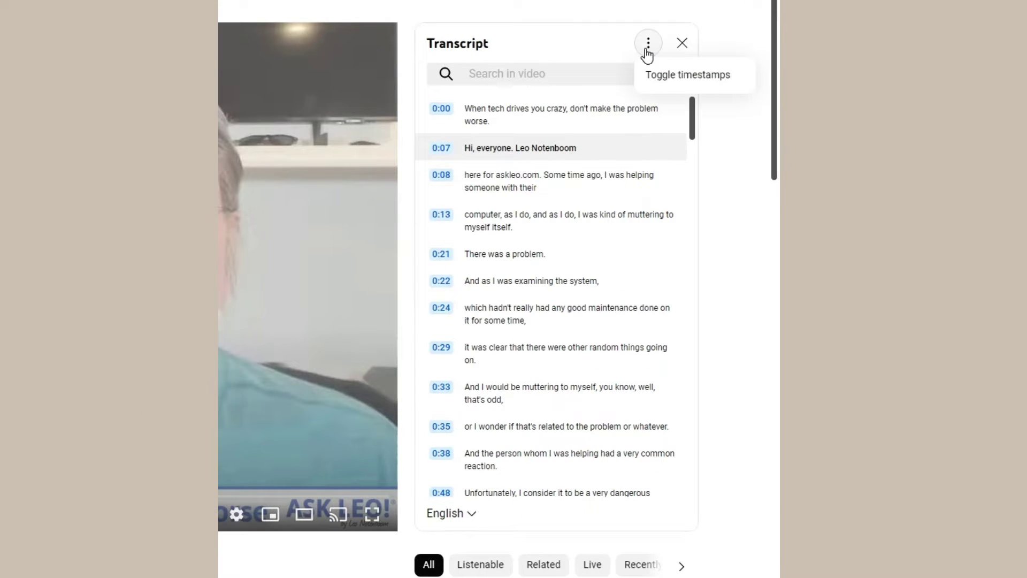
left_click(674, 75)
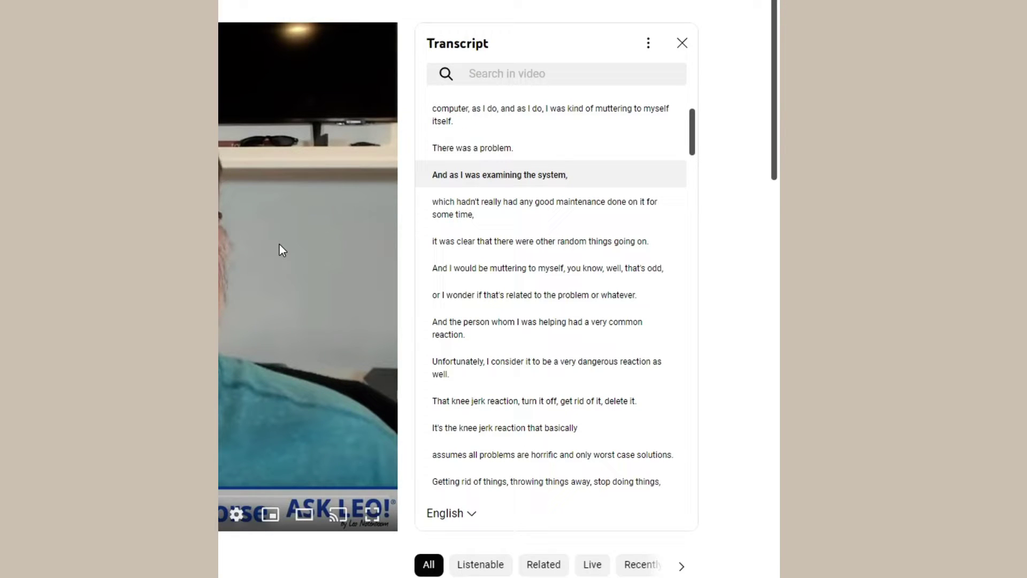
scroll(697, 69, "up", 2)
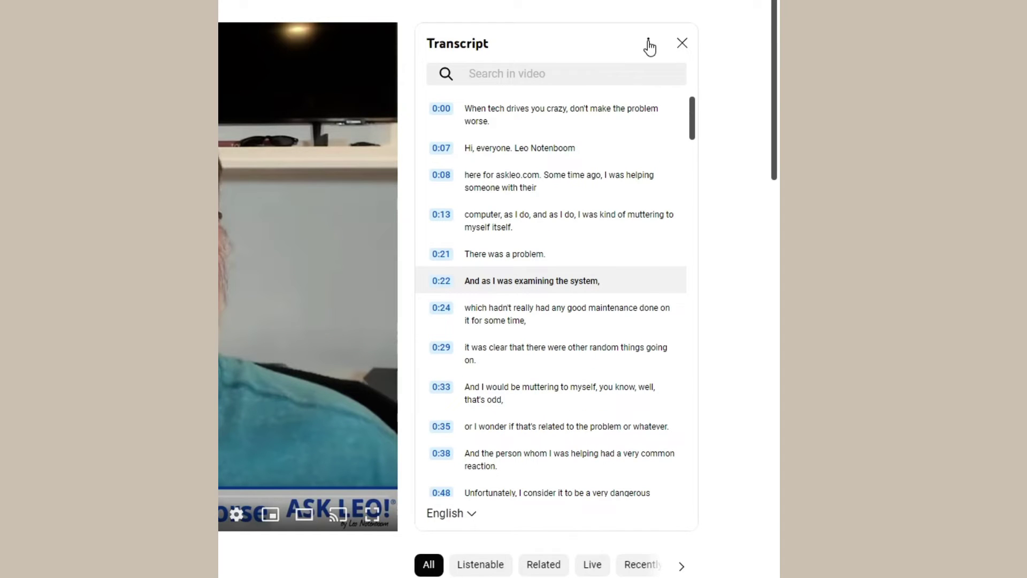
Hide timestamps, select the whole transcript text and copy it.
left_click(649, 45)
left_click(672, 76)
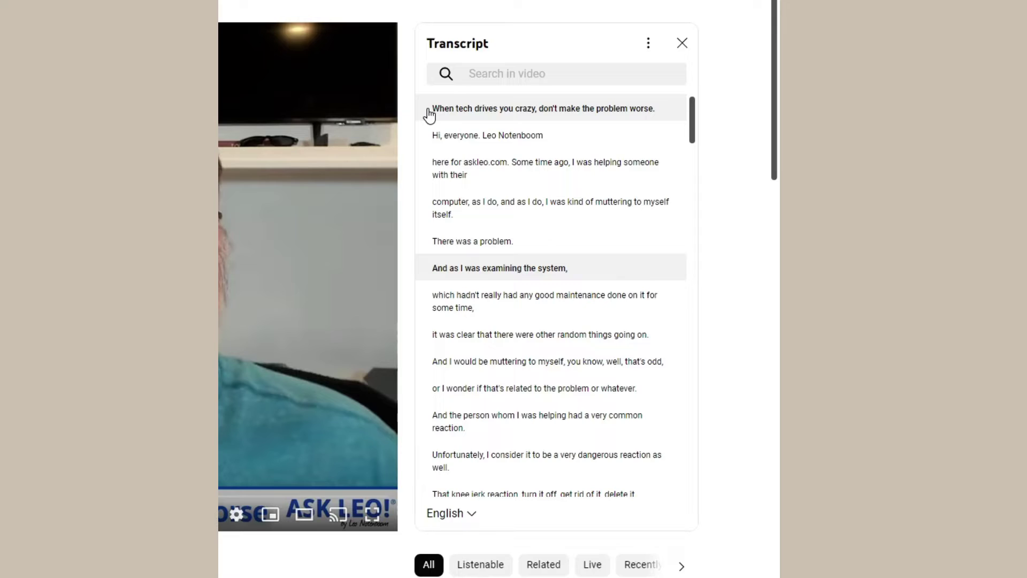
left_click_drag(429, 115, 541, 517)
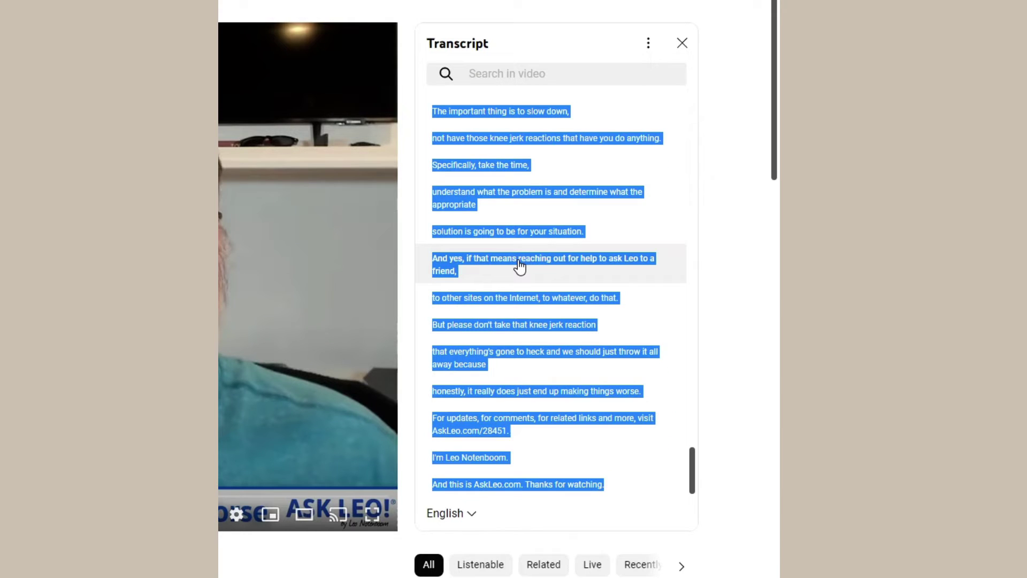
right_click(519, 268)
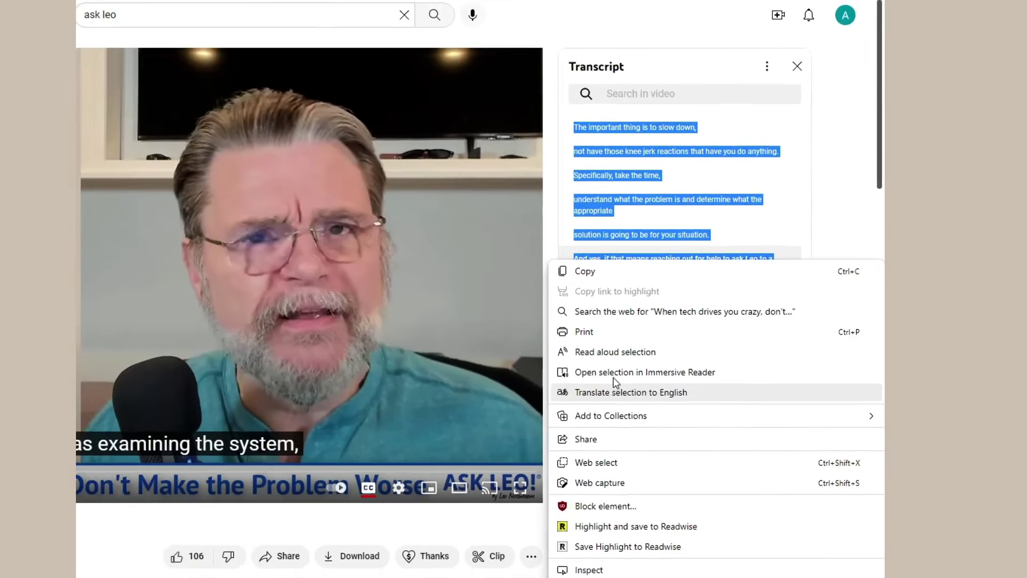
left_click(424, 391)
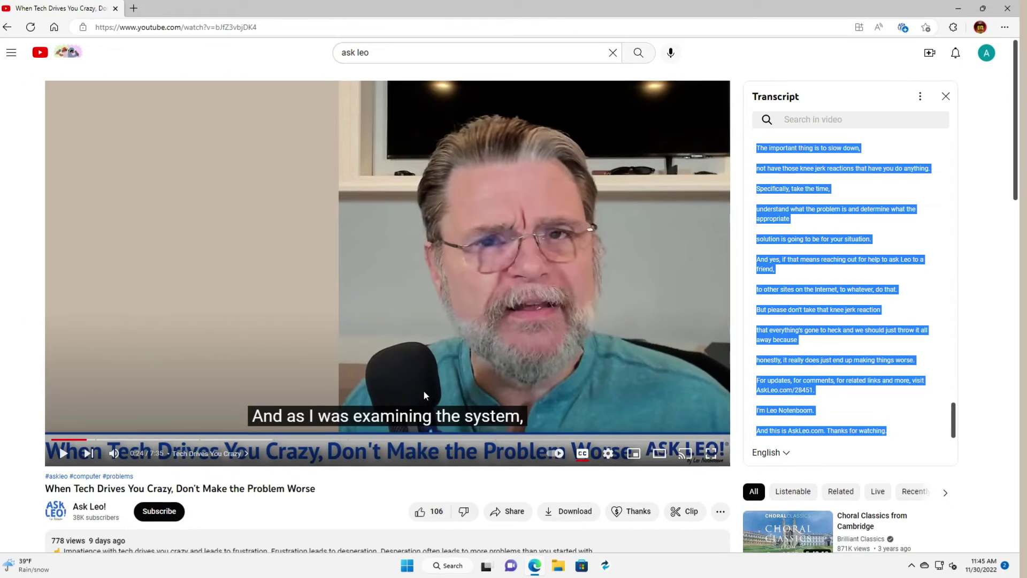
Launch Notepad and paste the copied transcript into a new untitled document.
left_click(407, 561)
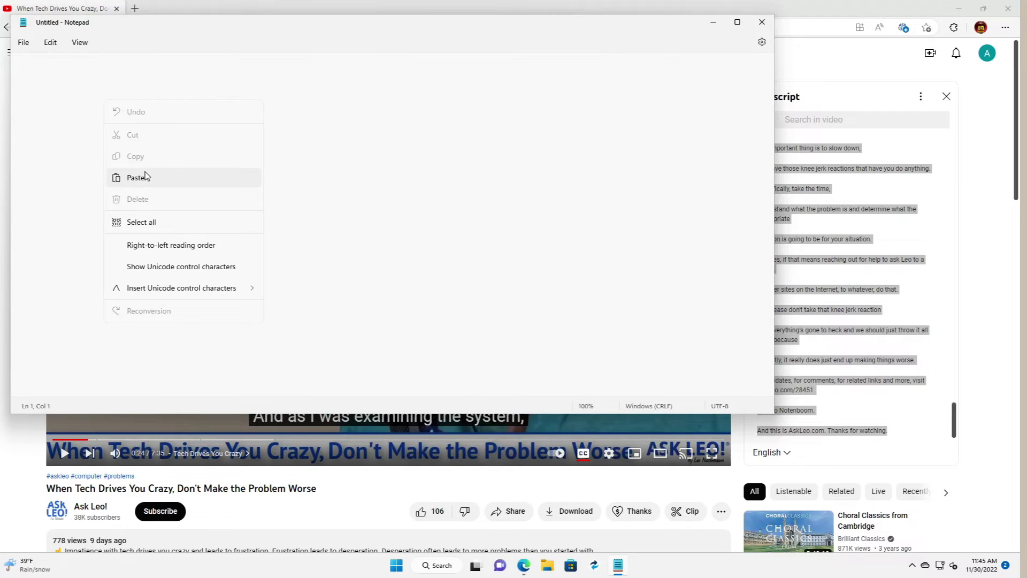
left_click(138, 177)
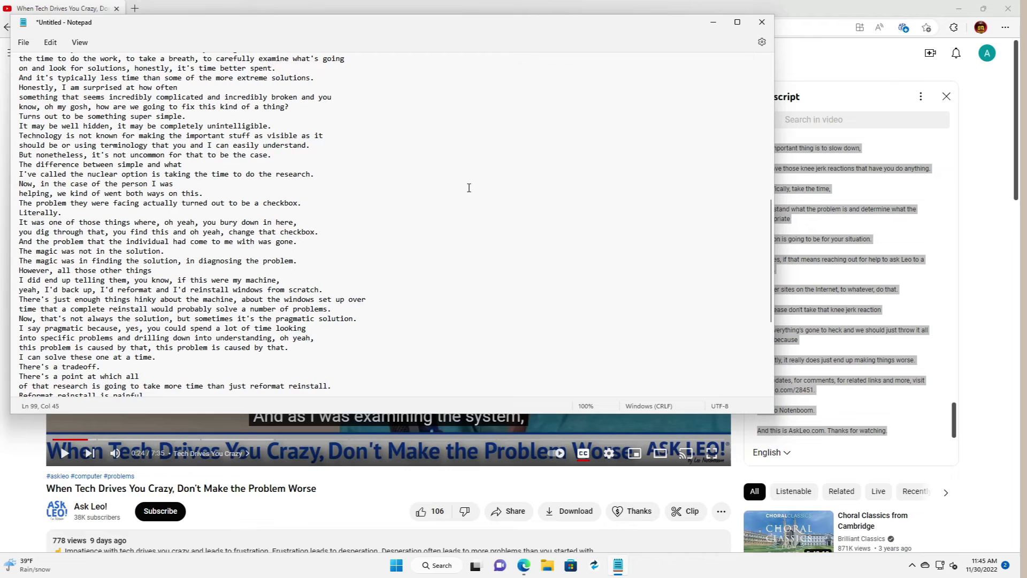
scroll(469, 188, "up", 15)
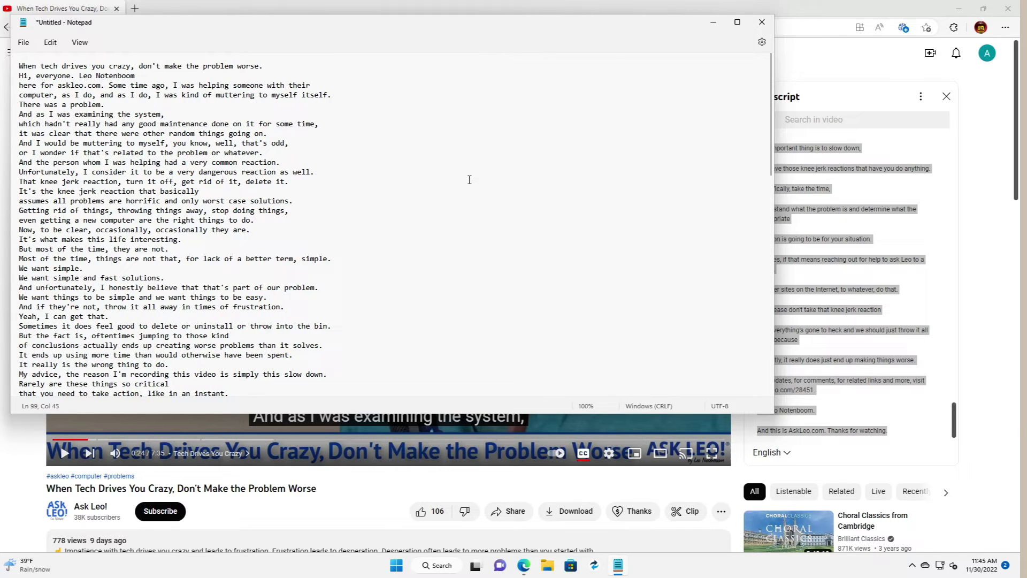
scroll(470, 179, "down", 15)
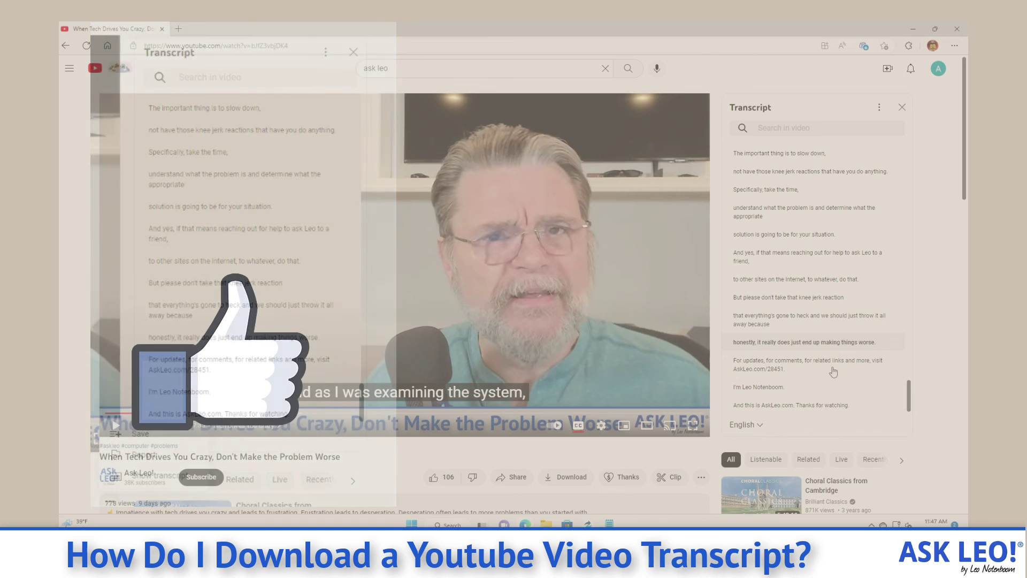
left_click(702, 479)
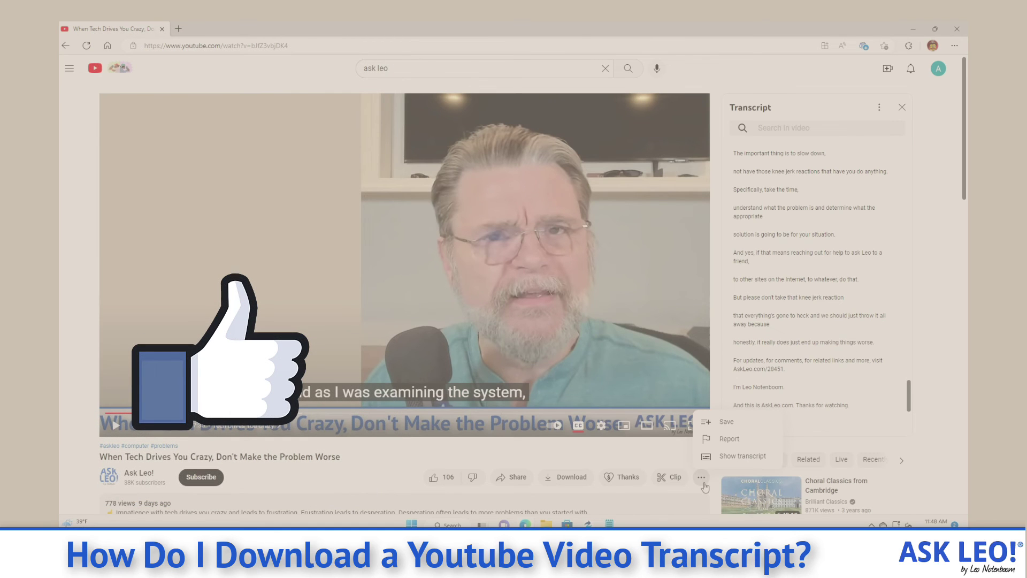